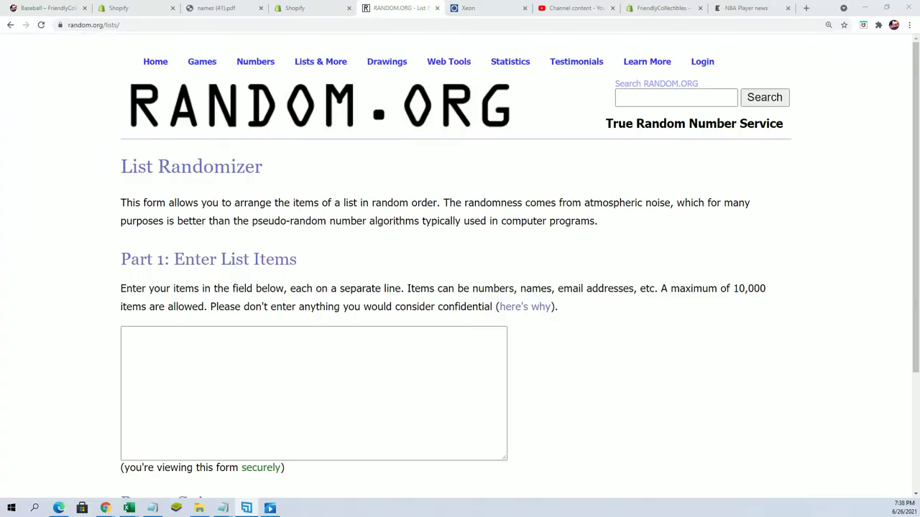
Place the BANGERS notes beside the randomizer page and look over the owner name blocks.
{"action": "left_click_drag", "start_coordinate": [919, 37], "coordinate": [677, 37]}
{"action": "mouse_move", "coordinate": [567, 83]}
{"action": "left_mouse_down"}
{"action": "mouse_move", "coordinate": [615, 239]}
{"action": "mouse_move", "coordinate": [612, 276]}
{"action": "left_mouse_up"}
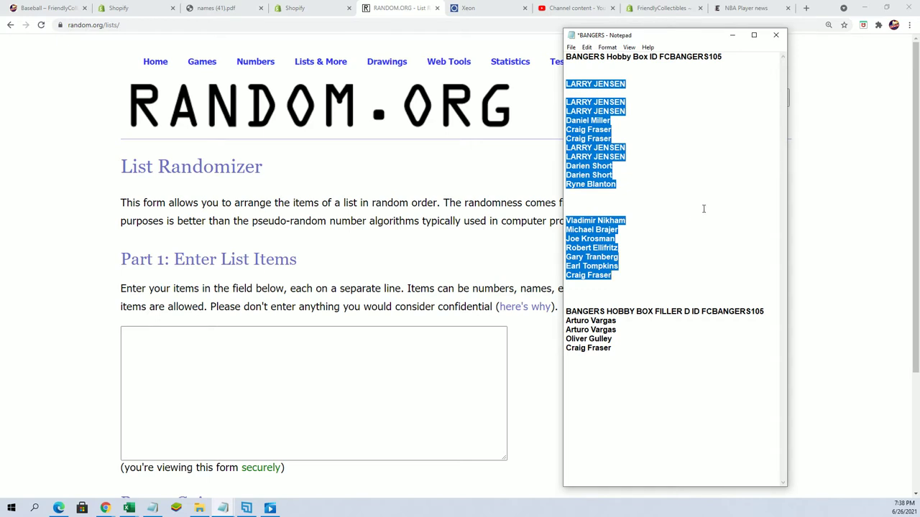
{"action": "left_click", "coordinate": [644, 185]}
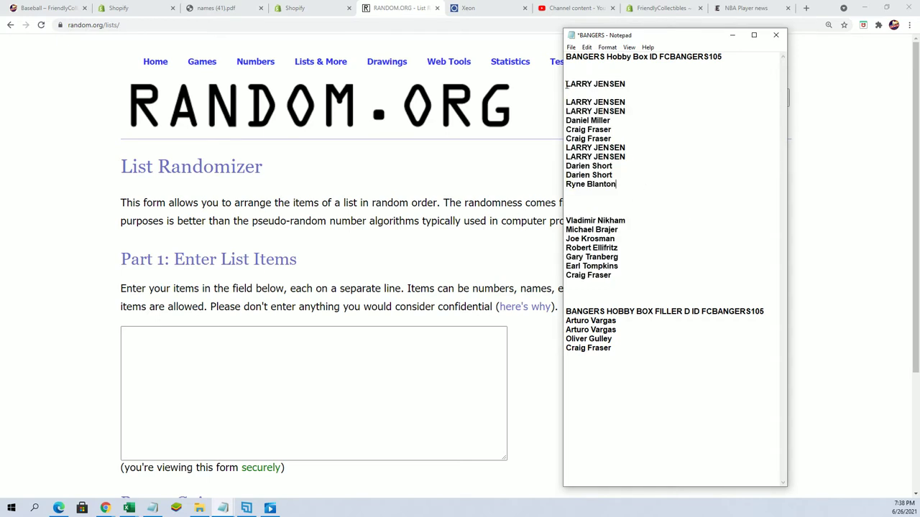
{"action": "mouse_move", "coordinate": [565, 84]}
{"action": "left_mouse_down"}
{"action": "mouse_move", "coordinate": [624, 222]}
{"action": "mouse_move", "coordinate": [611, 276]}
{"action": "left_mouse_up"}
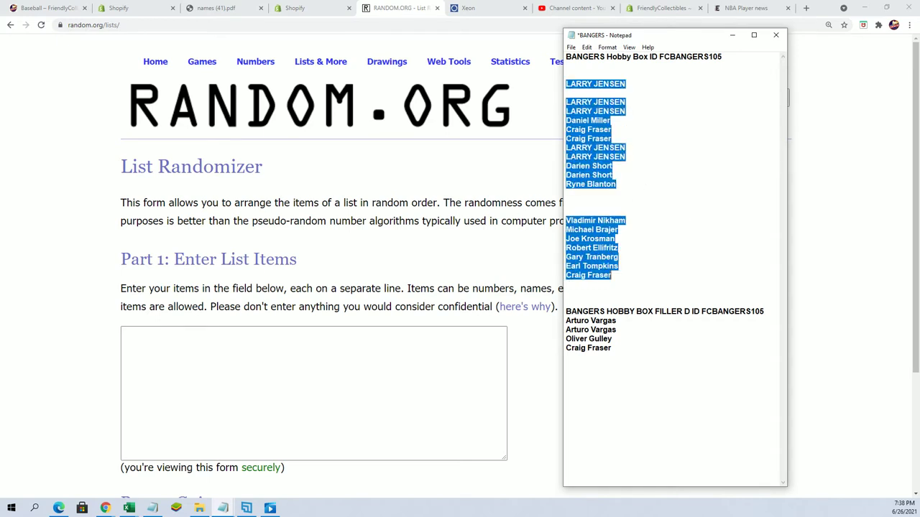
Insert a blank line between the FILLER D heading and its four names.
{"action": "left_click", "coordinate": [566, 321]}
{"action": "key", "text": "Return"}
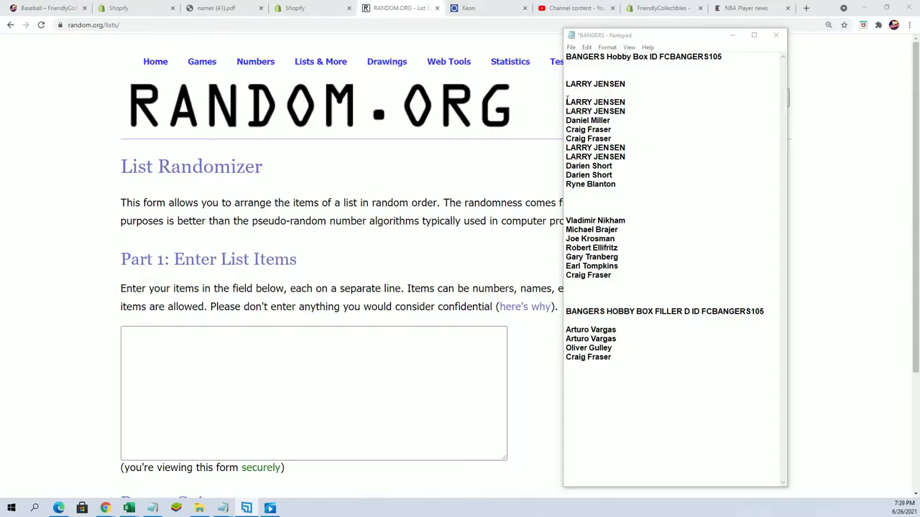
{"action": "mouse_move", "coordinate": [567, 81]}
{"action": "left_mouse_down"}
{"action": "mouse_move", "coordinate": [594, 221]}
{"action": "mouse_move", "coordinate": [567, 284]}
{"action": "left_mouse_up"}
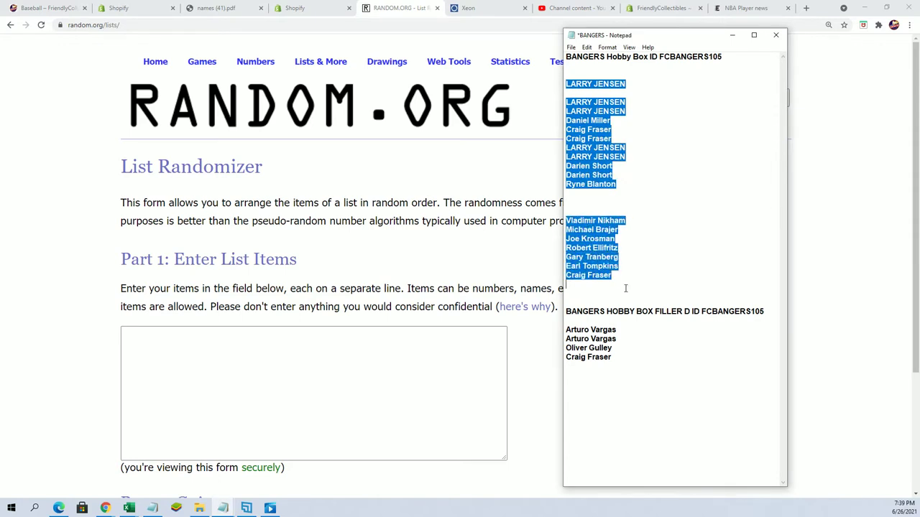
{"action": "left_click", "coordinate": [672, 265]}
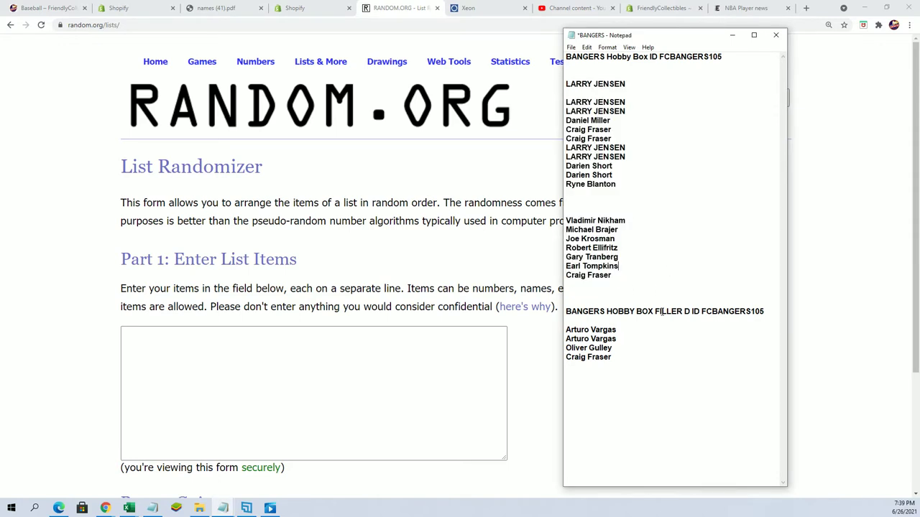
{"action": "mouse_move", "coordinate": [655, 311]}
{"action": "left_mouse_down"}
{"action": "mouse_move", "coordinate": [565, 311]}
{"action": "mouse_move", "coordinate": [690, 311]}
{"action": "left_mouse_up"}
{"action": "left_click", "coordinate": [684, 311]}
Open the store's Friendly FILL collection and scroll to its two filler group box products.
{"action": "left_click", "coordinate": [51, 9]}
{"action": "scroll", "coordinate": [507, 210], "scroll_direction": "up", "scroll_amount": 5}
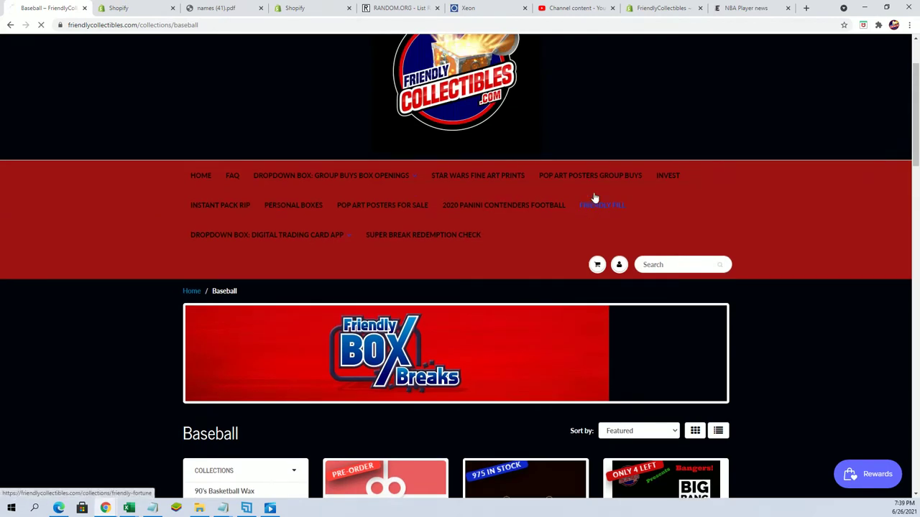
{"action": "left_click", "coordinate": [594, 201]}
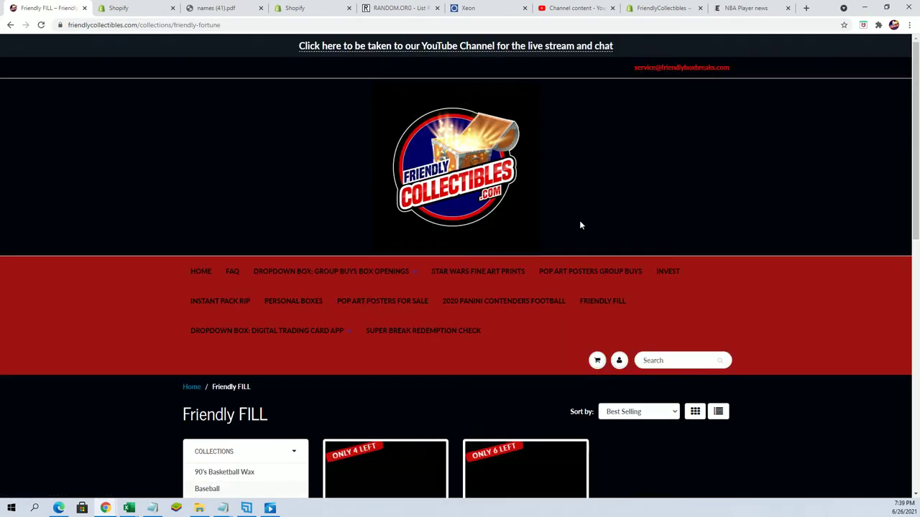
{"action": "scroll", "coordinate": [575, 222], "scroll_direction": "down", "scroll_amount": 2}
{"action": "scroll", "coordinate": [567, 235], "scroll_direction": "down", "scroll_amount": 2}
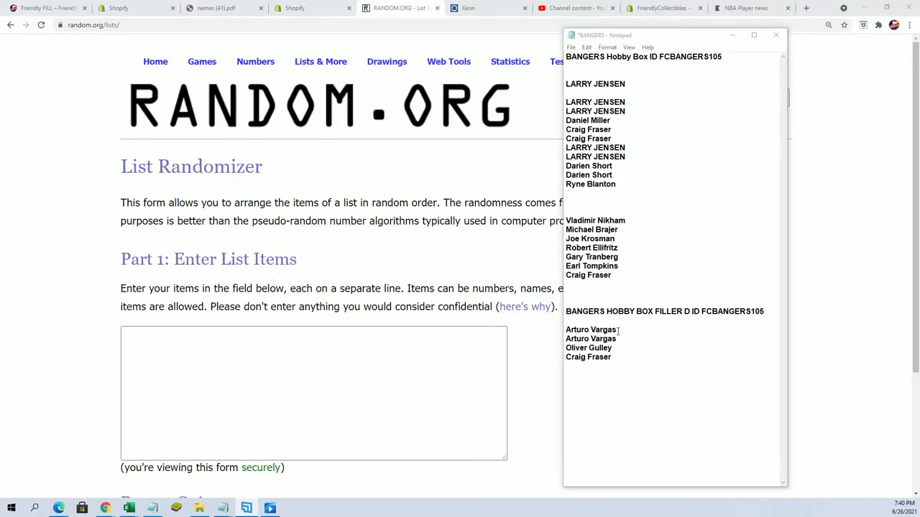
Copy the four name lines beneath the BANGERS HOBBY BOX FILLER D heading to the clipboard.
{"action": "left_click", "coordinate": [568, 311]}
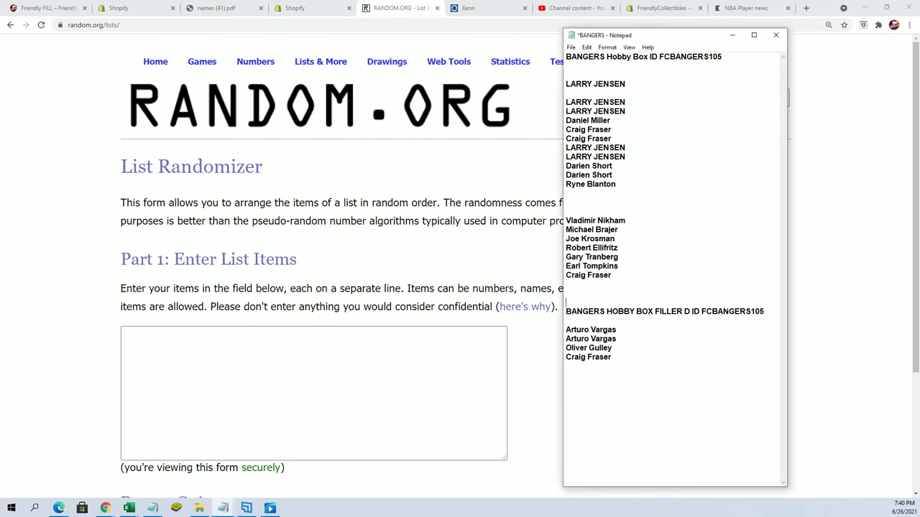
{"action": "left_click_drag", "start_coordinate": [566, 311], "coordinate": [764, 311]}
{"action": "left_click", "coordinate": [710, 348]}
{"action": "mouse_move", "coordinate": [613, 356]}
{"action": "left_mouse_down"}
{"action": "mouse_move", "coordinate": [596, 339]}
{"action": "mouse_move", "coordinate": [566, 330]}
{"action": "left_mouse_up"}
{"action": "right_click", "coordinate": [589, 341]}
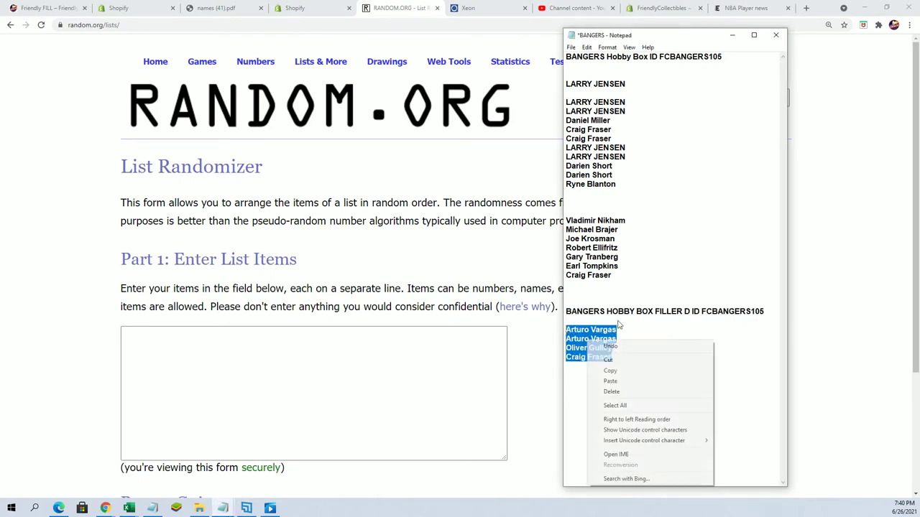
{"action": "left_click", "coordinate": [614, 372]}
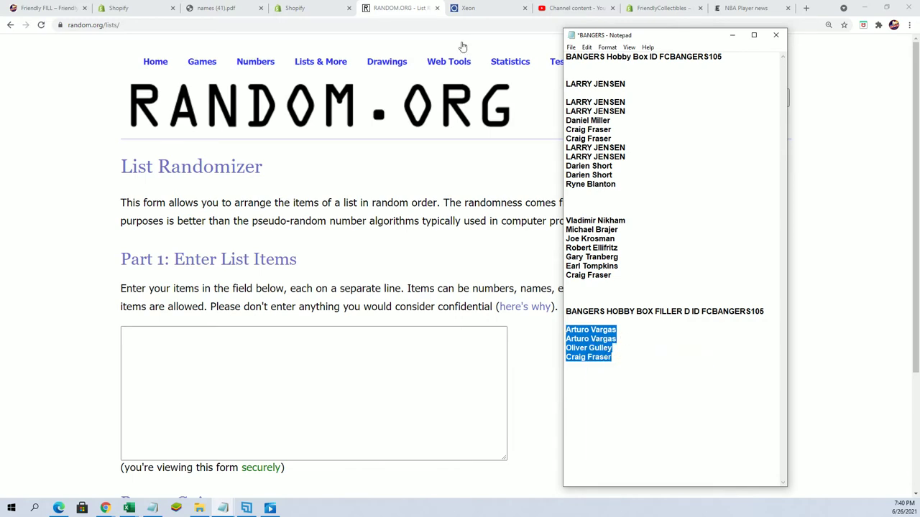
{"action": "left_click", "coordinate": [50, 8]}
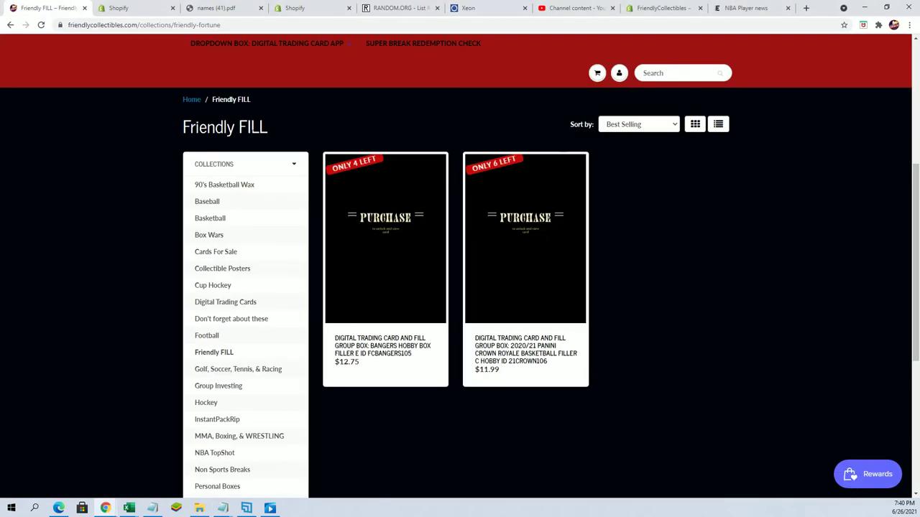
Check the BANGERS Filler E product page and its $12.75 price.
{"action": "left_click", "coordinate": [421, 347]}
{"action": "scroll", "coordinate": [493, 387], "scroll_direction": "down", "scroll_amount": 2}
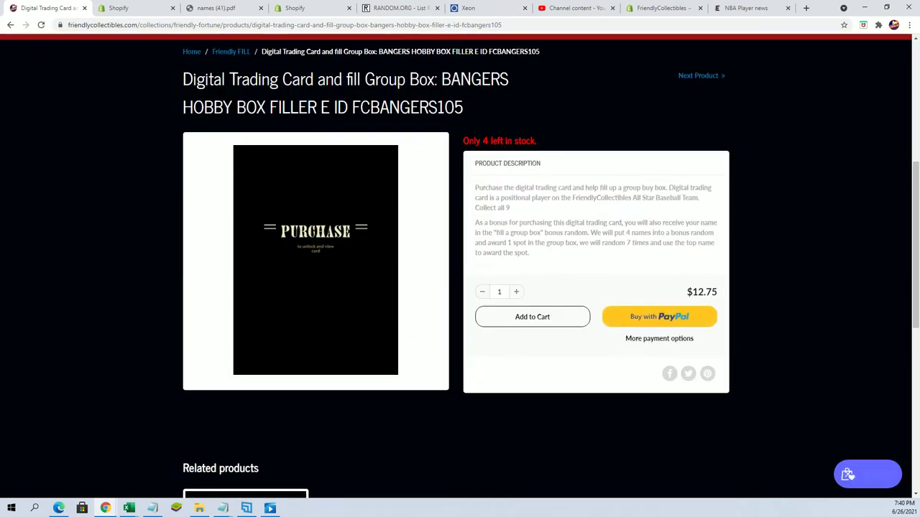
{"action": "left_click_drag", "start_coordinate": [269, 108], "coordinate": [361, 108]}
{"action": "double_click", "coordinate": [701, 291]}
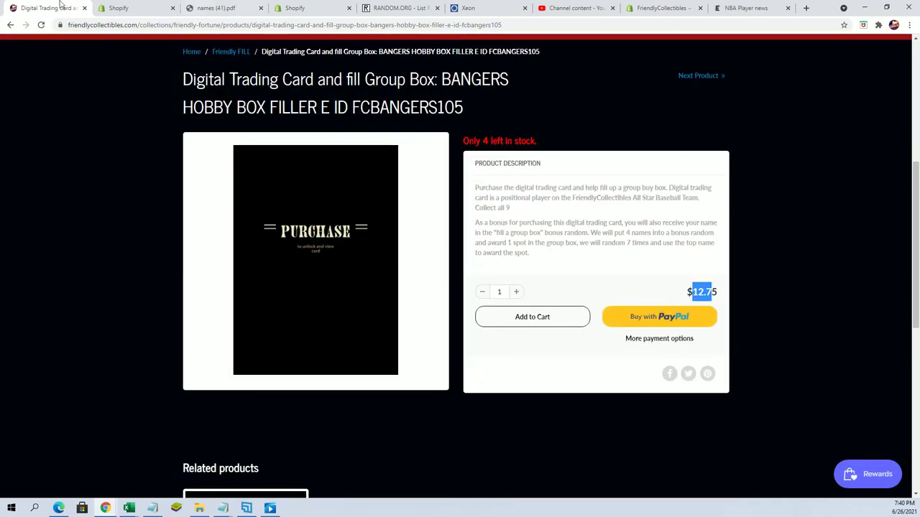
{"action": "left_click", "coordinate": [10, 26]}
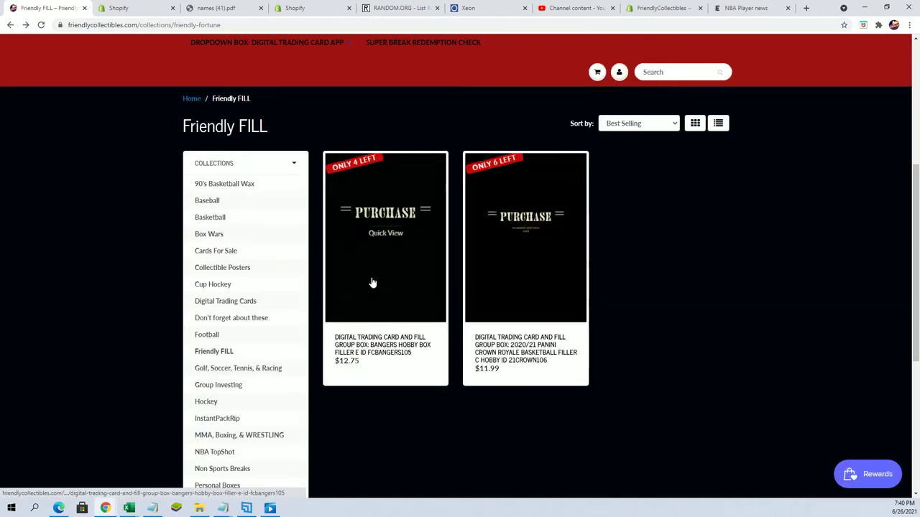
Review the FCBANGERS105 hobby box's 24 divisions, then move to the empty List Randomizer field.
{"action": "left_click", "coordinate": [10, 26]}
{"action": "scroll", "coordinate": [595, 366], "scroll_direction": "down", "scroll_amount": 4}
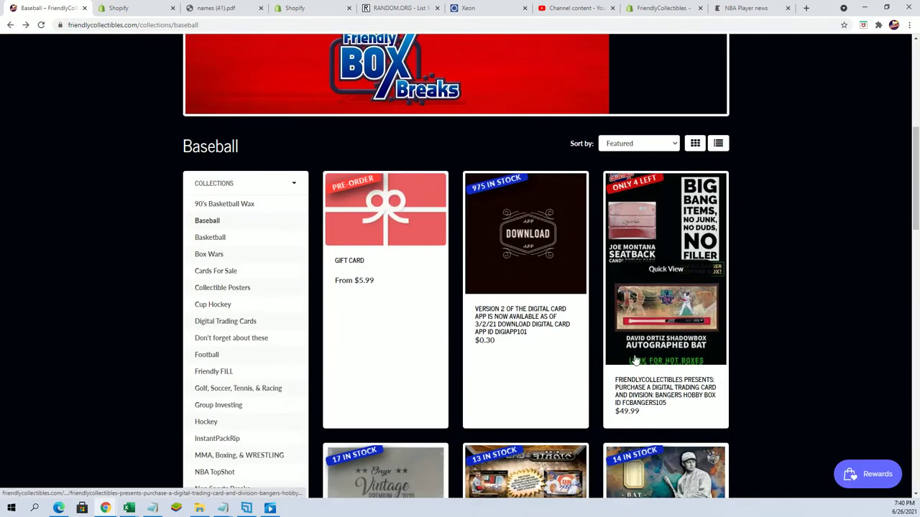
{"action": "left_click", "coordinate": [575, 350]}
{"action": "scroll", "coordinate": [579, 355], "scroll_direction": "down", "scroll_amount": 4}
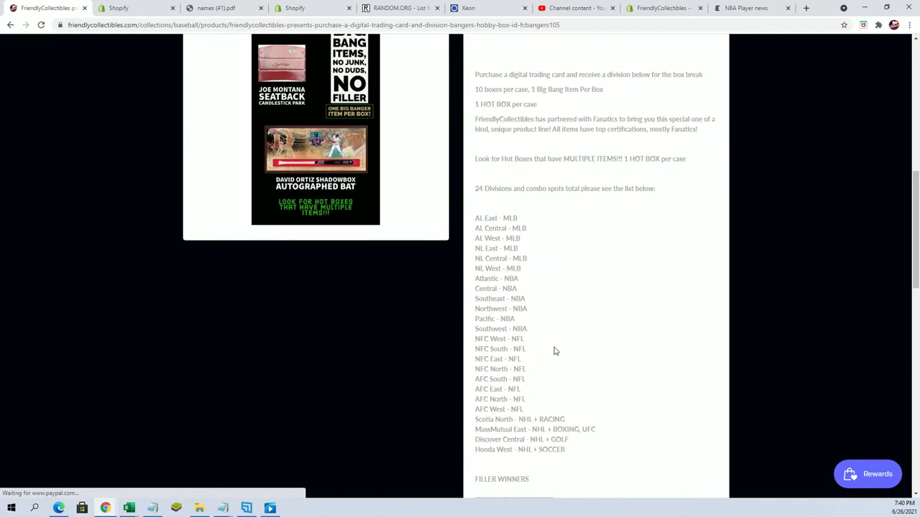
{"action": "scroll", "coordinate": [554, 351], "scroll_direction": "up", "scroll_amount": 1}
{"action": "left_click_drag", "start_coordinate": [463, 84], "coordinate": [589, 82]}
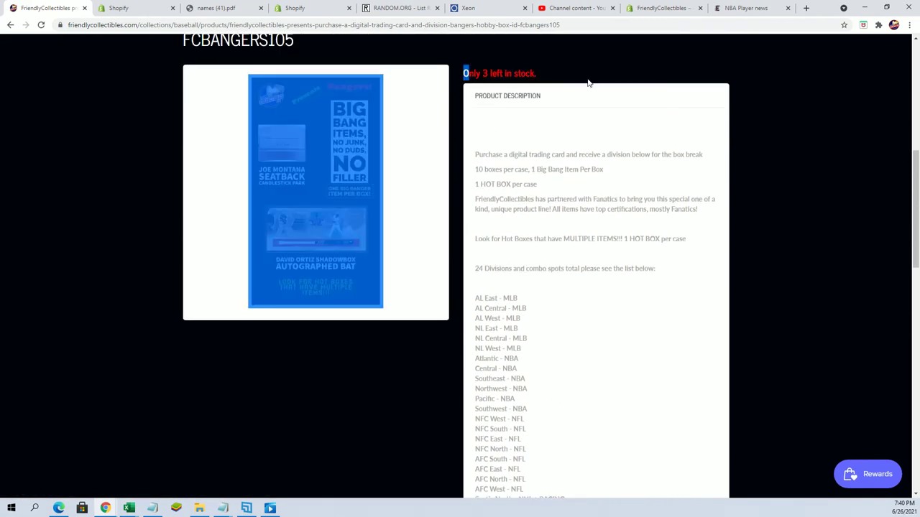
{"action": "scroll", "coordinate": [480, 270], "scroll_direction": "down", "scroll_amount": 1}
{"action": "mouse_move", "coordinate": [476, 253]}
{"action": "left_mouse_down"}
{"action": "mouse_move", "coordinate": [560, 434]}
{"action": "mouse_move", "coordinate": [600, 474]}
{"action": "left_mouse_up"}
{"action": "scroll", "coordinate": [573, 439], "scroll_direction": "down", "scroll_amount": 1}
{"action": "mouse_move", "coordinate": [573, 439]}
{"action": "left_mouse_down"}
{"action": "mouse_move", "coordinate": [492, 321]}
{"action": "mouse_move", "coordinate": [465, 203]}
{"action": "left_mouse_up"}
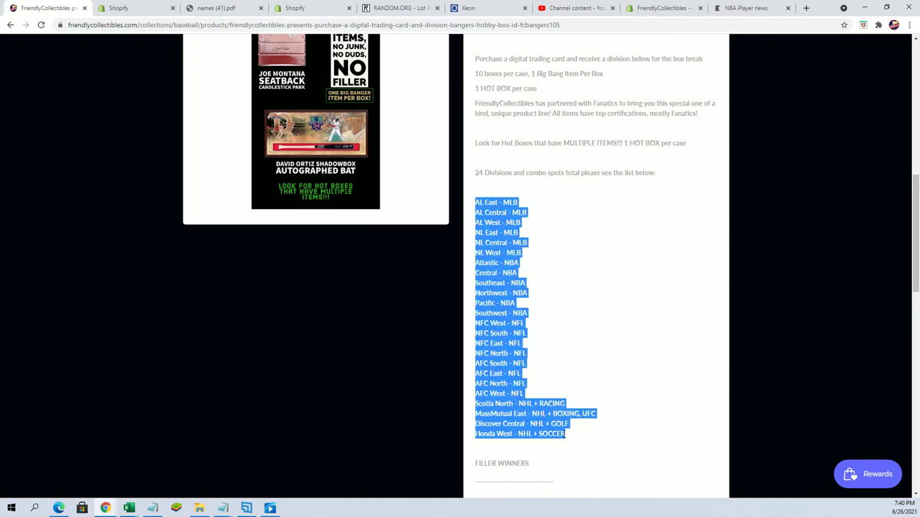
{"action": "left_click", "coordinate": [401, 8]}
{"action": "left_click", "coordinate": [189, 335]}
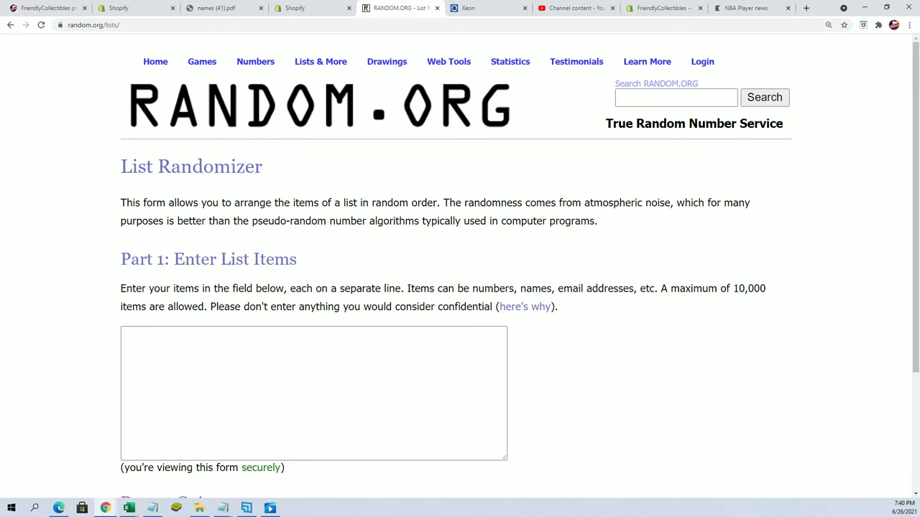
Paste the four filler names from Notepad into the List Randomizer field.
{"action": "key", "text": "alt+Tab"}
{"action": "key", "text": "alt+Tab"}
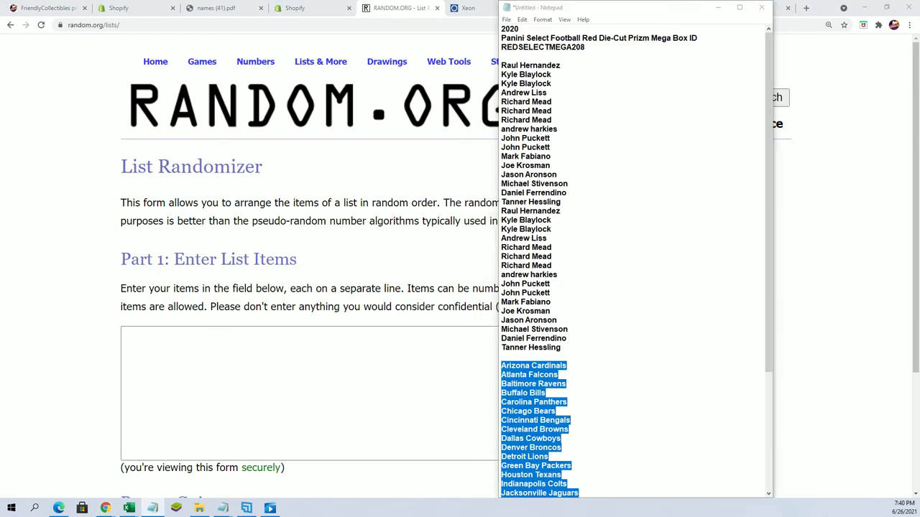
{"action": "key", "text": "alt+Tab"}
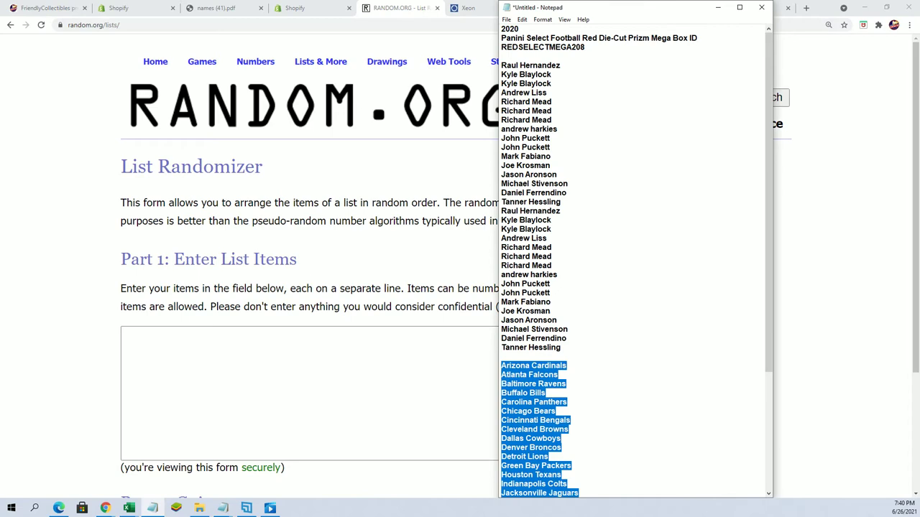
{"action": "key", "text": "alt+Tab"}
{"action": "key", "text": "alt+Tab"}
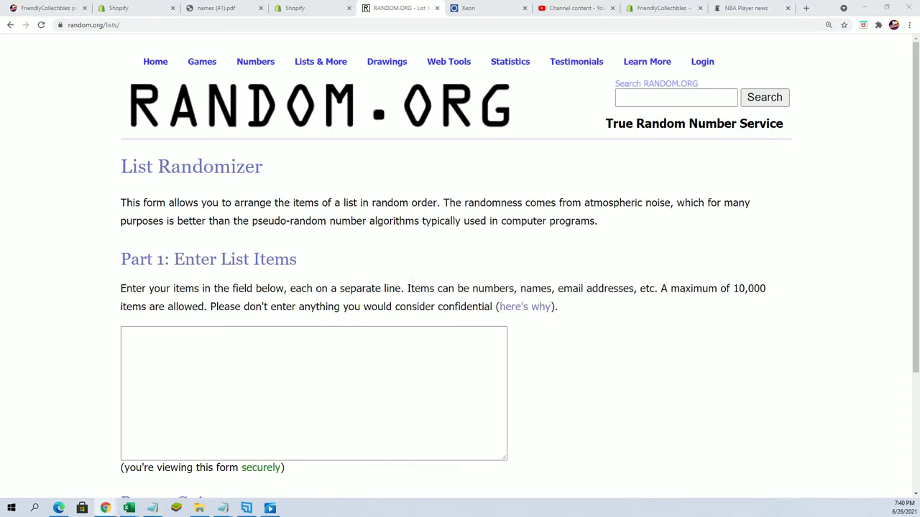
{"action": "key", "text": "alt+Tab"}
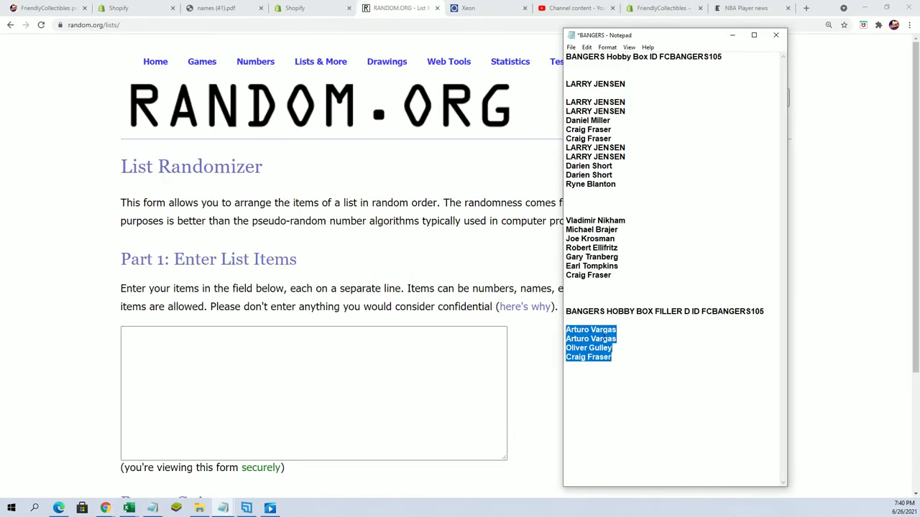
{"action": "right_click", "coordinate": [602, 337]}
{"action": "left_click", "coordinate": [622, 367]}
{"action": "left_click", "coordinate": [148, 342]}
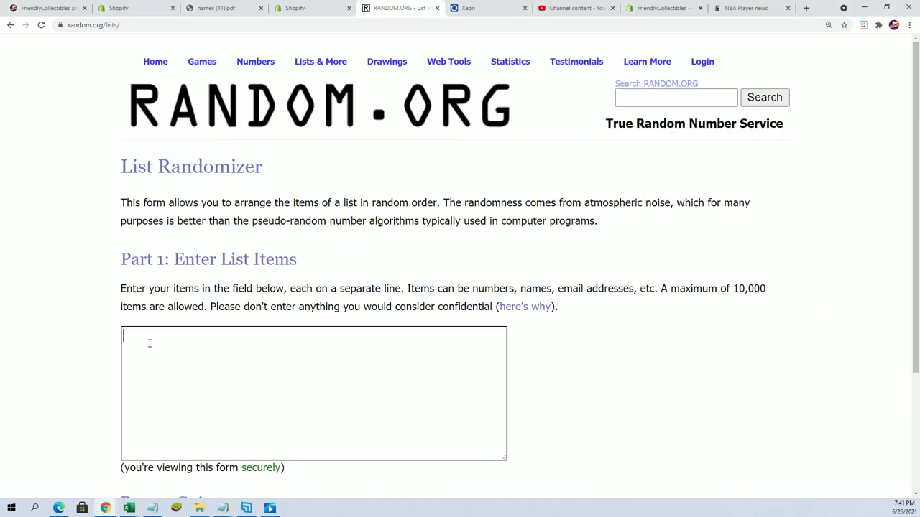
{"action": "right_click", "coordinate": [143, 340]}
{"action": "left_click", "coordinate": [179, 413]}
Randomize the four-name list seven times in a row.
{"action": "scroll", "coordinate": [507, 429], "scroll_direction": "down", "scroll_amount": 3}
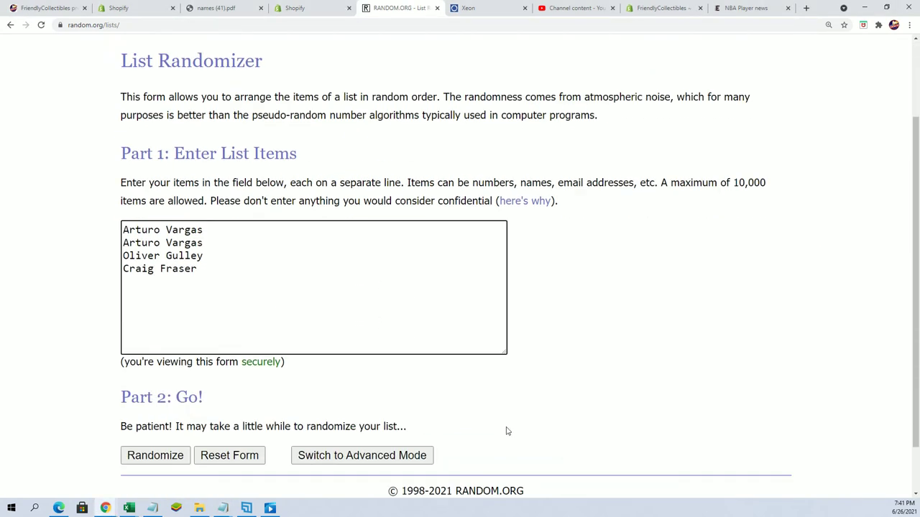
{"action": "left_click", "coordinate": [147, 395]}
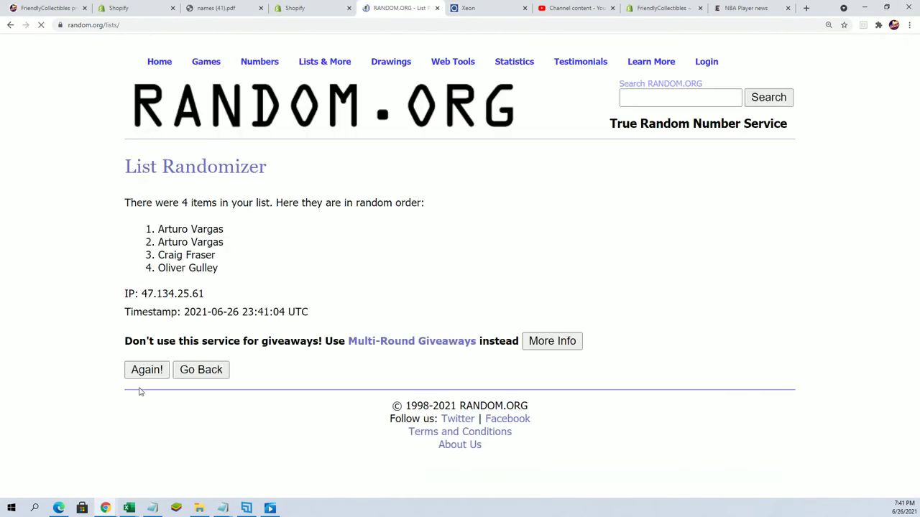
{"action": "left_click", "coordinate": [157, 371]}
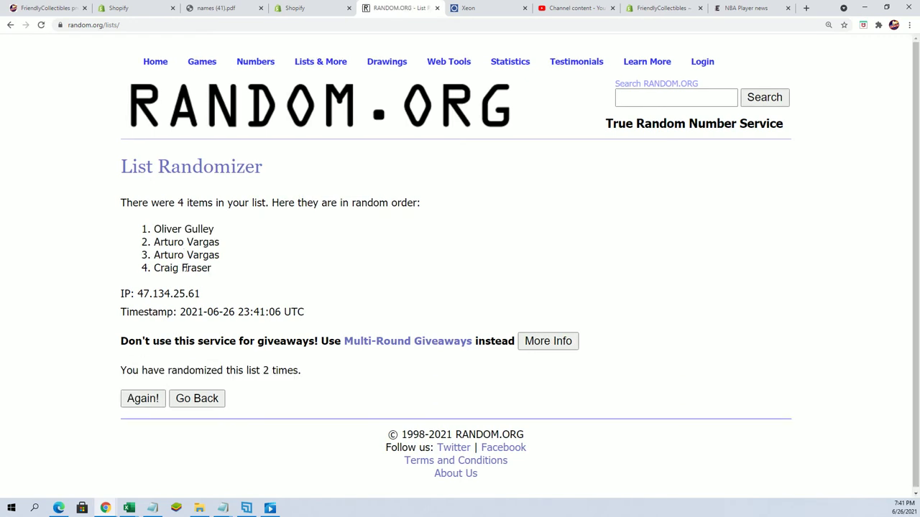
{"action": "left_click", "coordinate": [147, 400]}
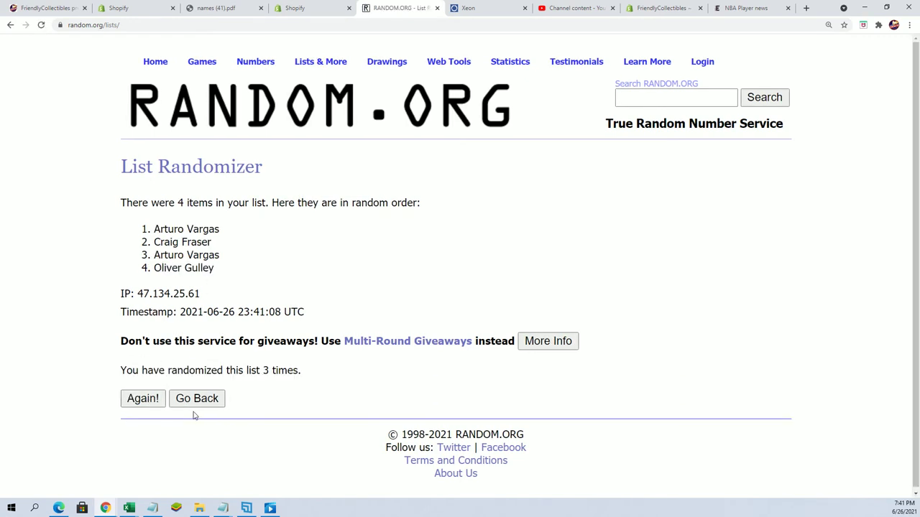
{"action": "left_click", "coordinate": [158, 401]}
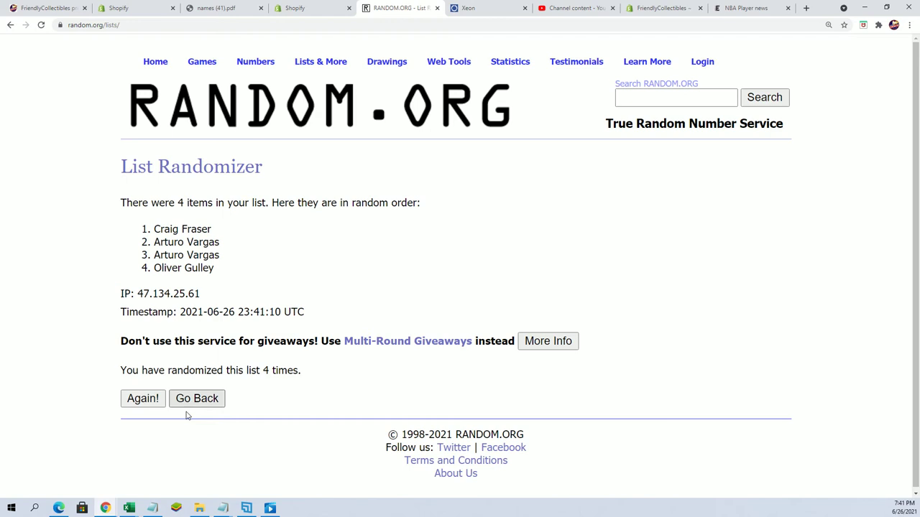
{"action": "left_click", "coordinate": [149, 401]}
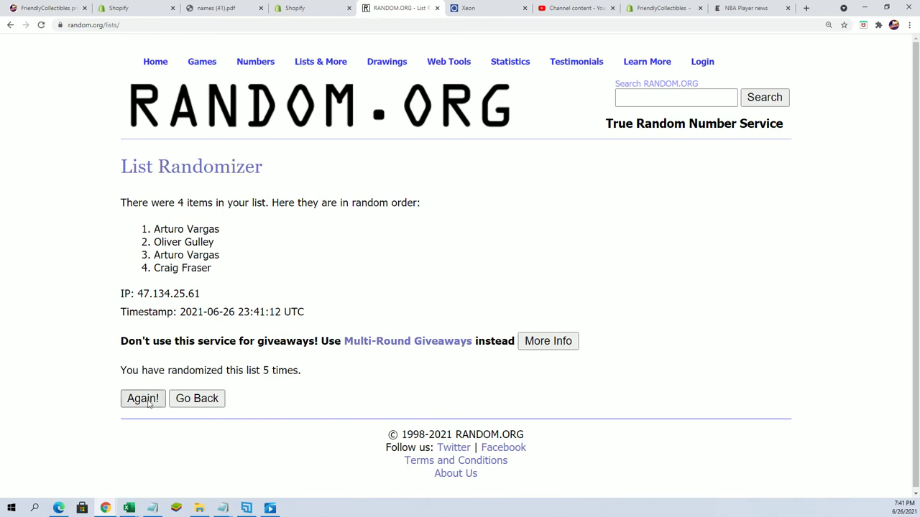
{"action": "left_click", "coordinate": [155, 399]}
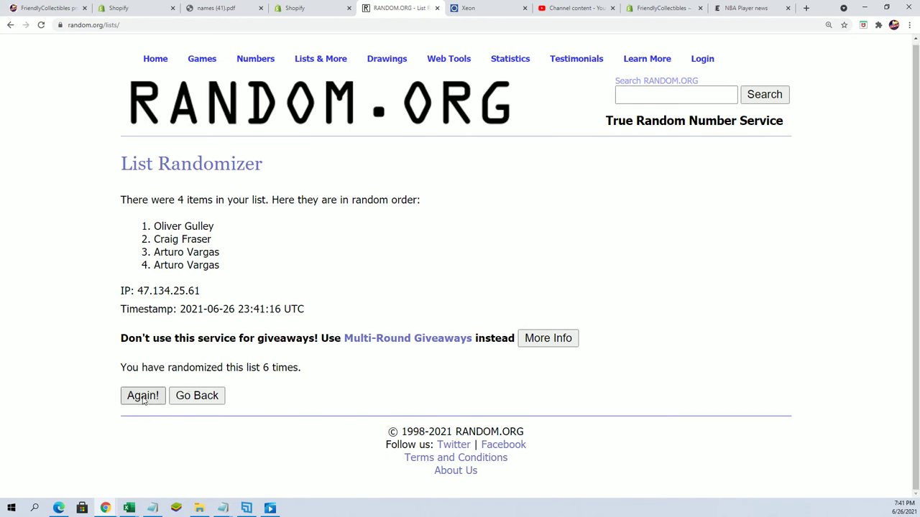
{"action": "left_click", "coordinate": [144, 401]}
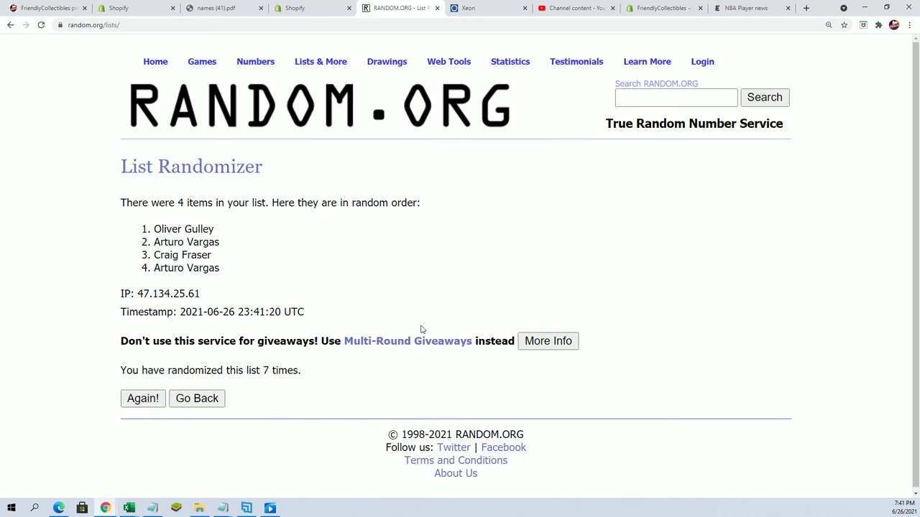
Paste the randomizer's top name above the first BANGERS owner and delete the FILLER D section.
{"action": "mouse_move", "coordinate": [224, 230]}
{"action": "left_mouse_down"}
{"action": "mouse_move", "coordinate": [153, 233]}
{"action": "mouse_move", "coordinate": [217, 227]}
{"action": "left_mouse_up"}
{"action": "right_click", "coordinate": [206, 229]}
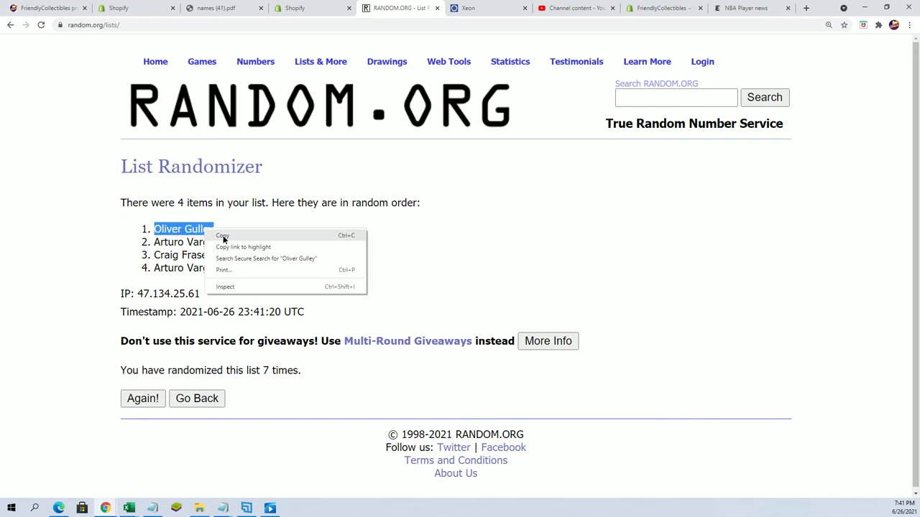
{"action": "left_click", "coordinate": [222, 237]}
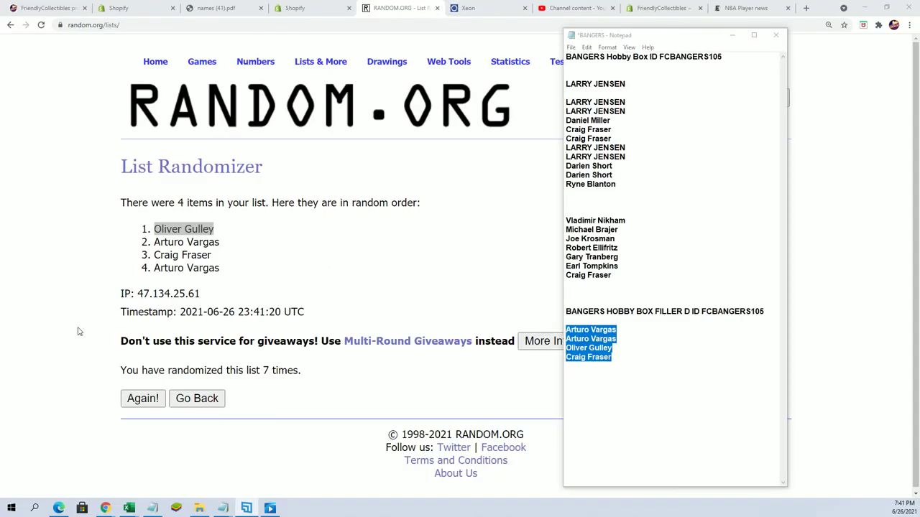
{"action": "left_click", "coordinate": [573, 77]}
{"action": "right_click", "coordinate": [573, 76]}
{"action": "left_click", "coordinate": [600, 117]}
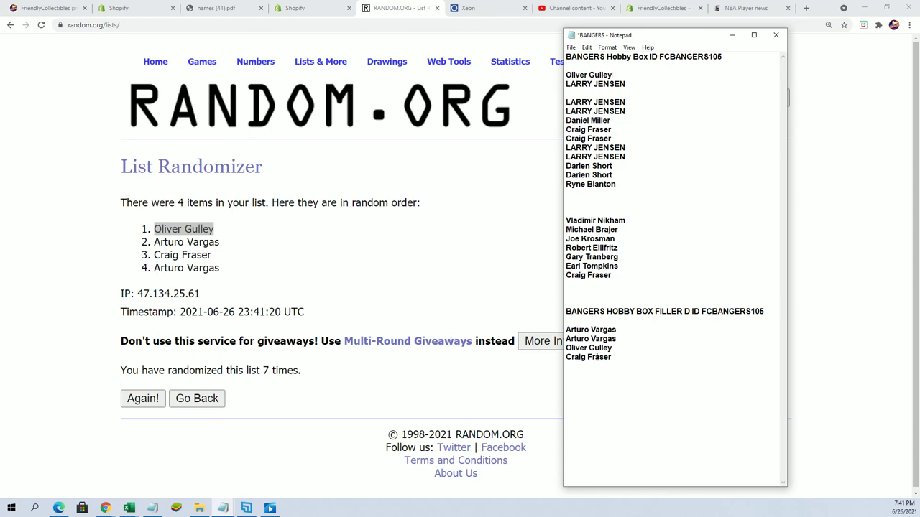
{"action": "mouse_move", "coordinate": [612, 358]}
{"action": "left_mouse_down"}
{"action": "mouse_move", "coordinate": [568, 335]}
{"action": "mouse_move", "coordinate": [564, 311]}
{"action": "left_mouse_up"}
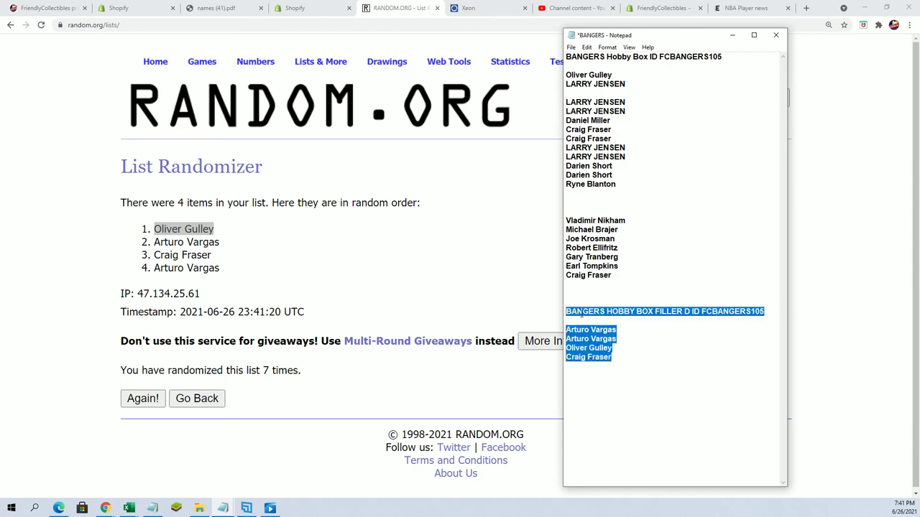
{"action": "key", "text": "Delete"}
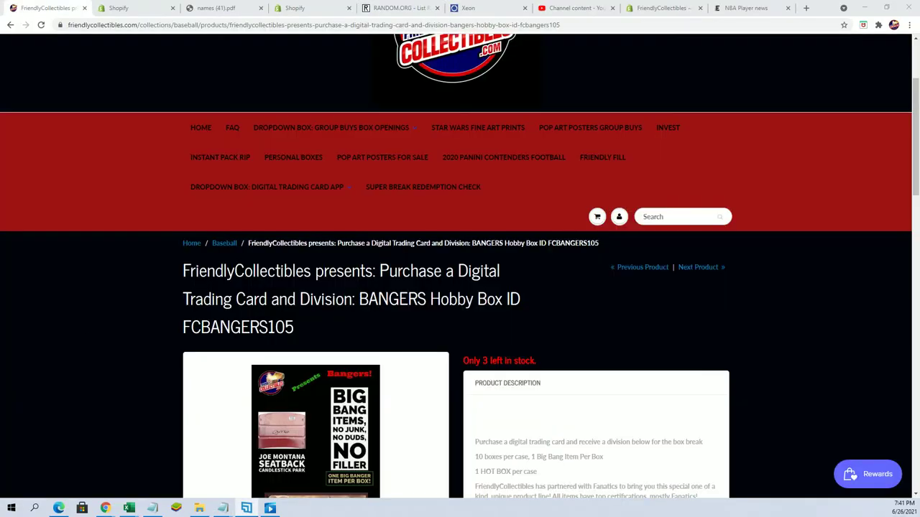
Return to the FCBANGERS105 BANGERS Hobby Box product page with 3 left in stock.
{"action": "left_click_drag", "start_coordinate": [612, 266], "coordinate": [475, 361]}
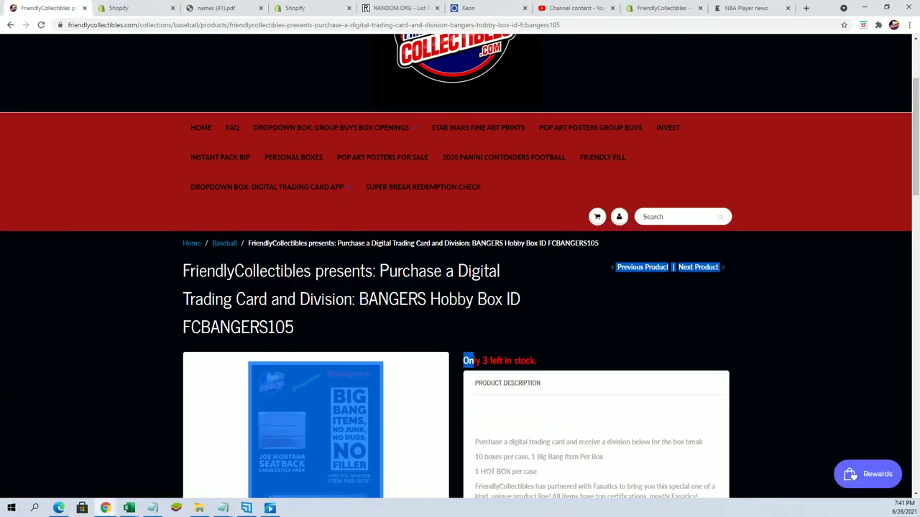